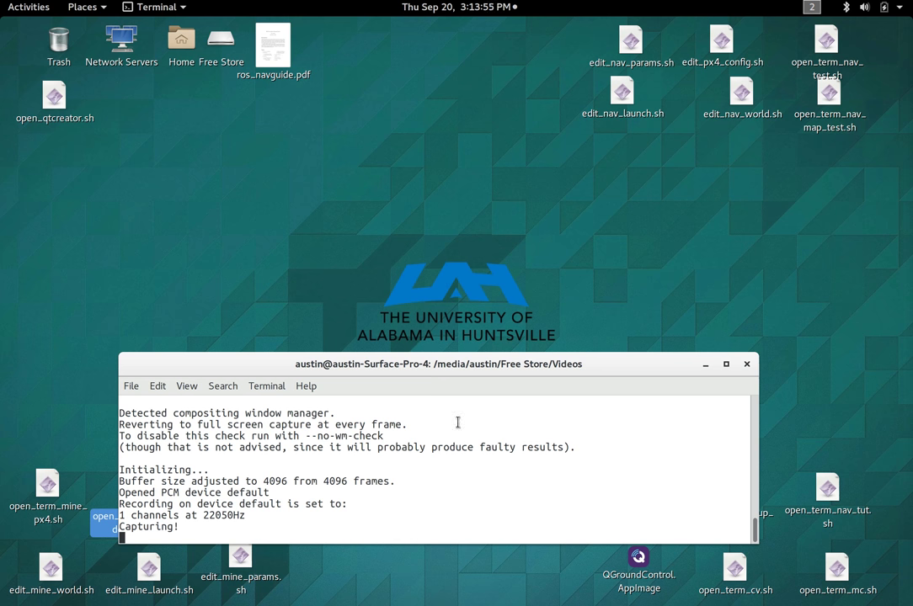
Move the recording terminal aside and switch to the empty workspace 1 desktop
mouse_move(488, 368)
left_mouse_down()
mouse_move(506, 378)
mouse_move(505, 365)
left_mouse_up()
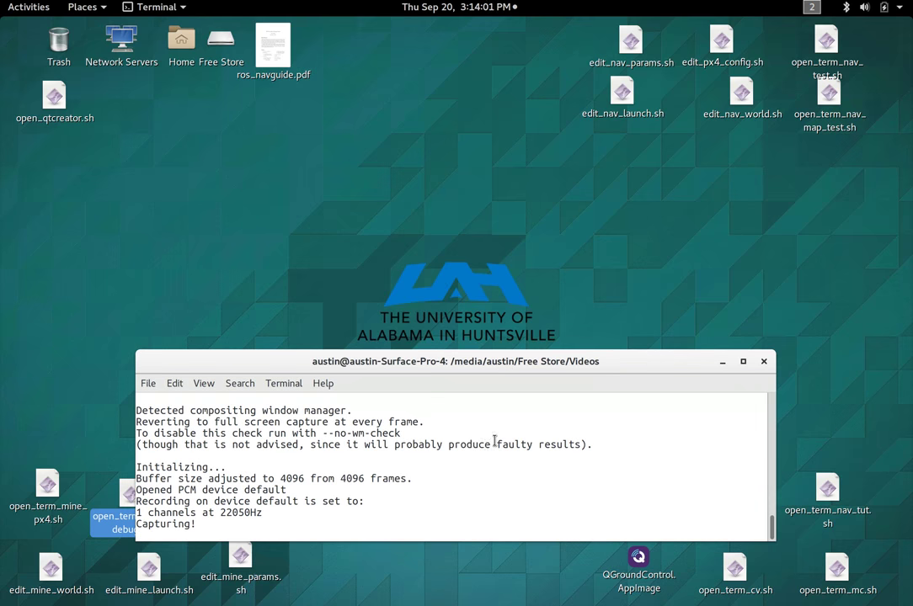
mouse_move(0, 0)
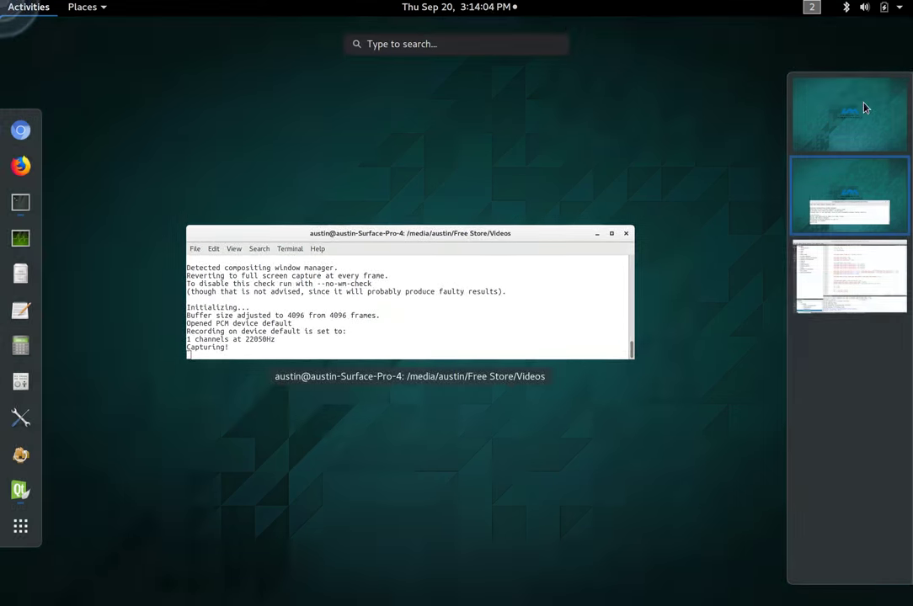
left_click(861, 111)
left_click(570, 291)
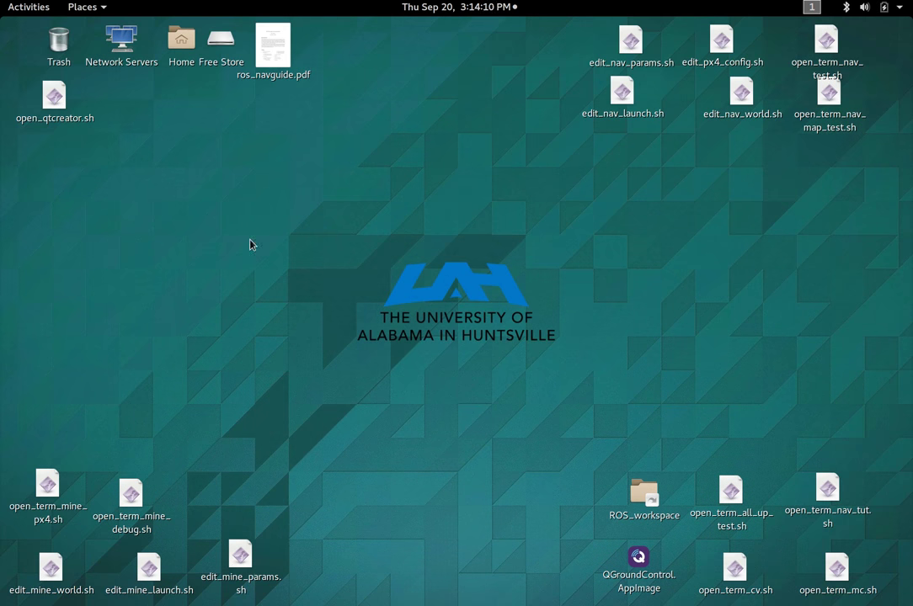
Run open_term_mine_debug.sh to open the four-tab terminal in ~/MINE-Dev/ROS_workspace and position it
left_click_drag(288, 230, 634, 416)
double_click(142, 520)
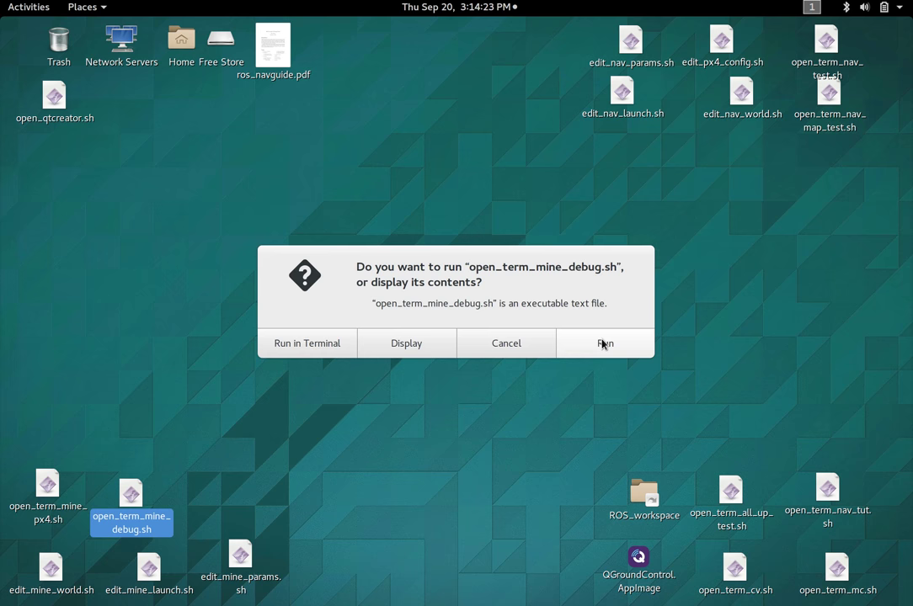
left_click(603, 344)
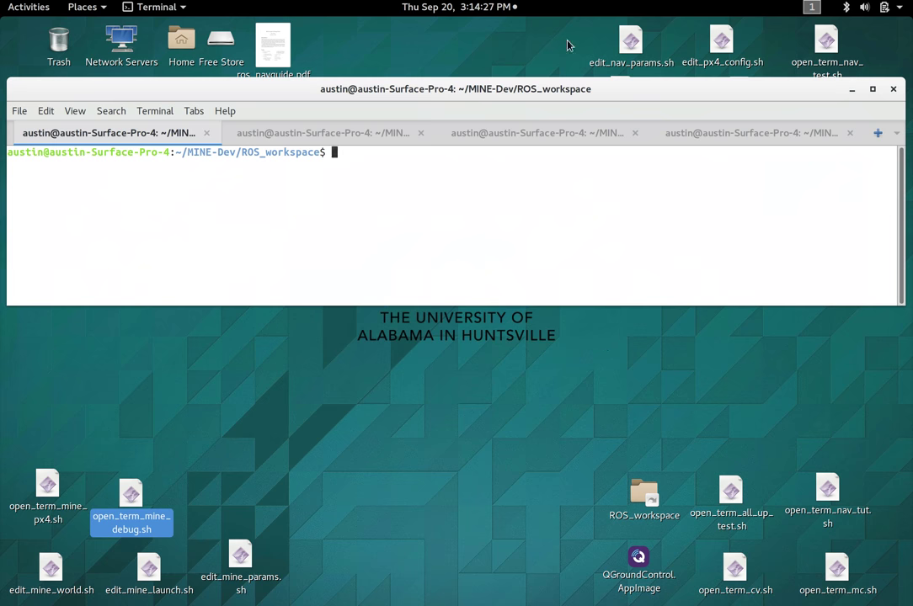
left_click_drag(568, 87, 565, 102)
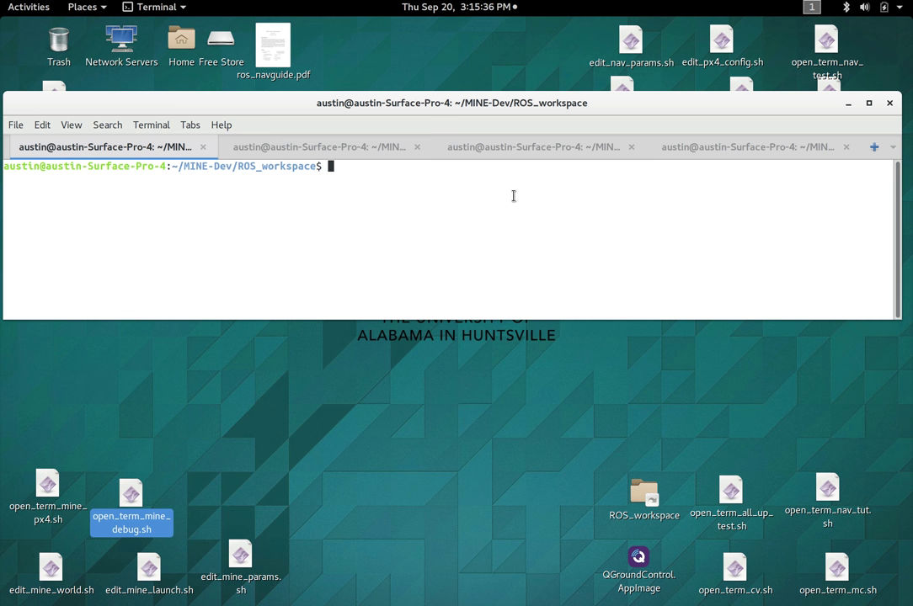
Rerun roscore in the first tab and the mine_field_debug launch in the second tab
key("Up")
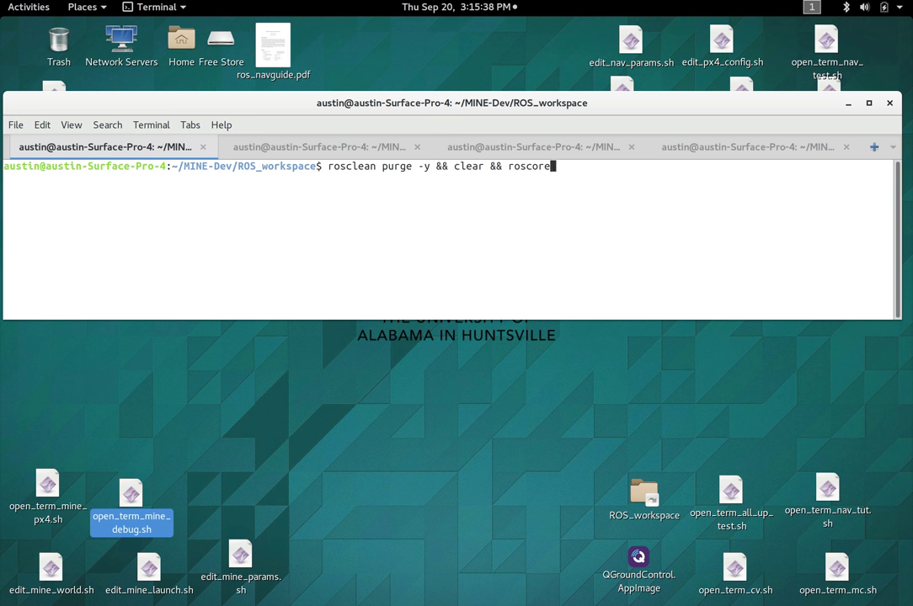
key("Return")
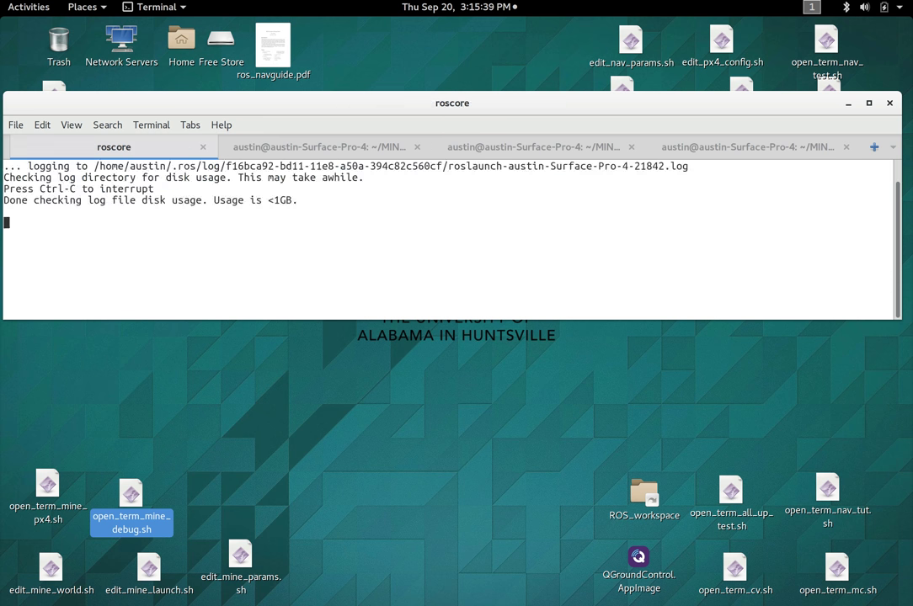
left_click(313, 150)
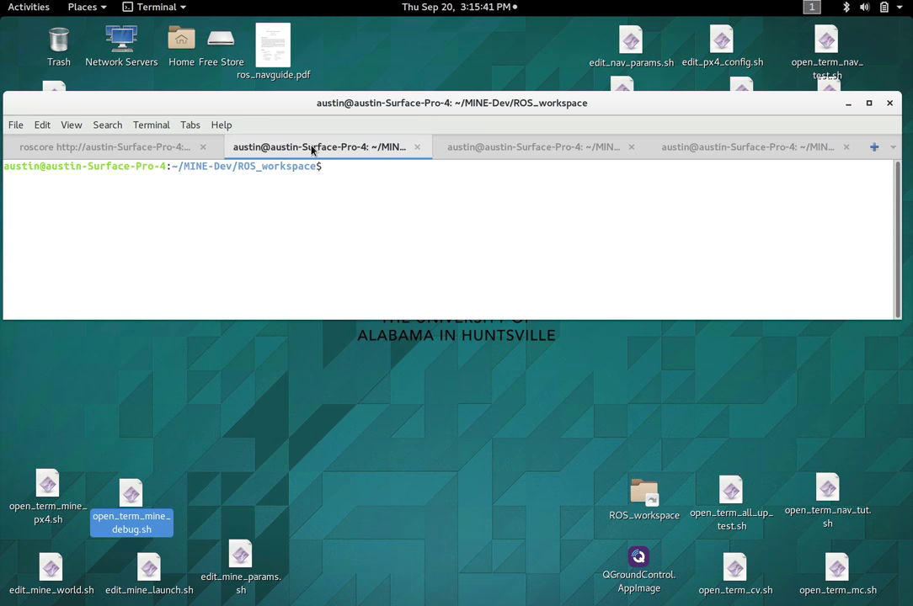
key("Up")
key("Return")
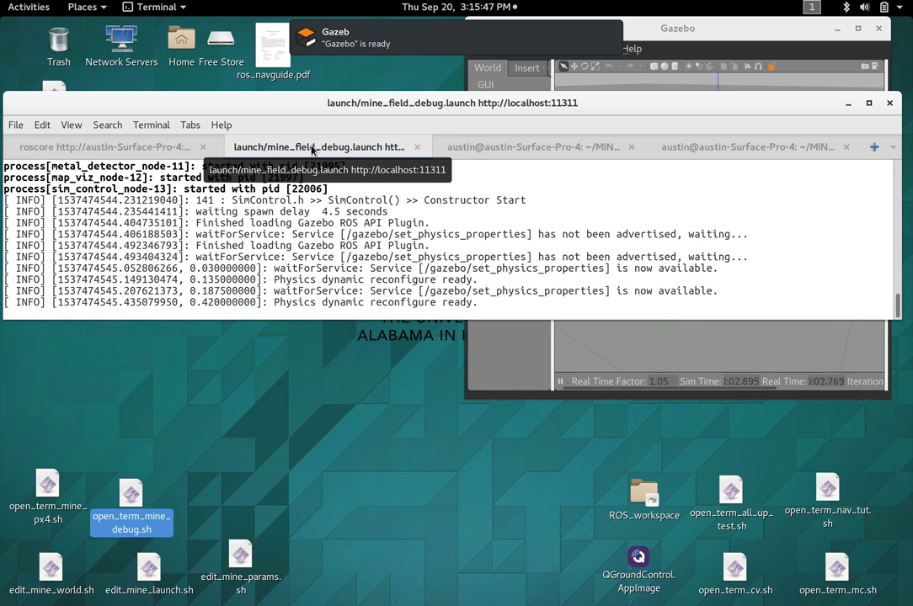
Zoom out and orbit the Gazebo view of the mine field while the mines spawn
left_click(703, 26)
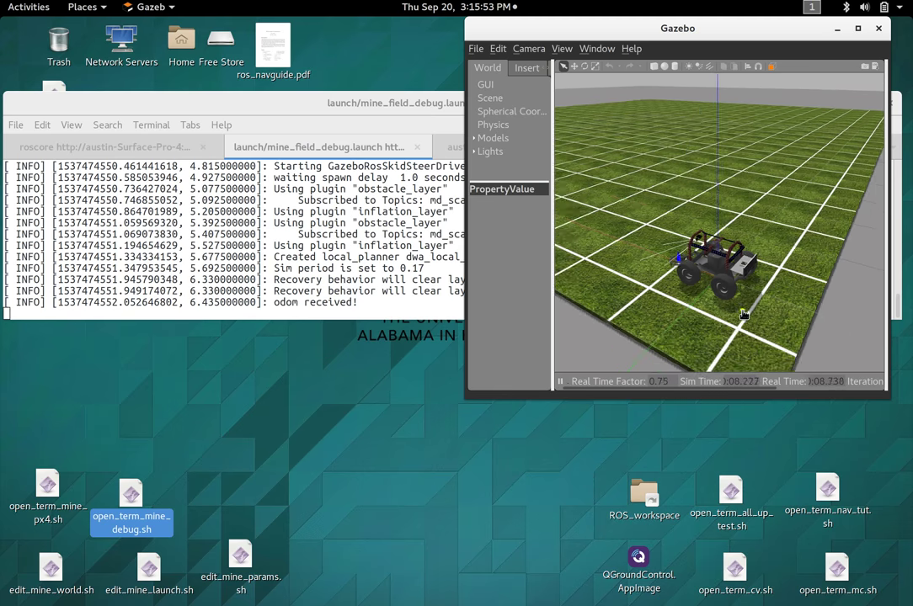
scroll(743, 314, "down", 3)
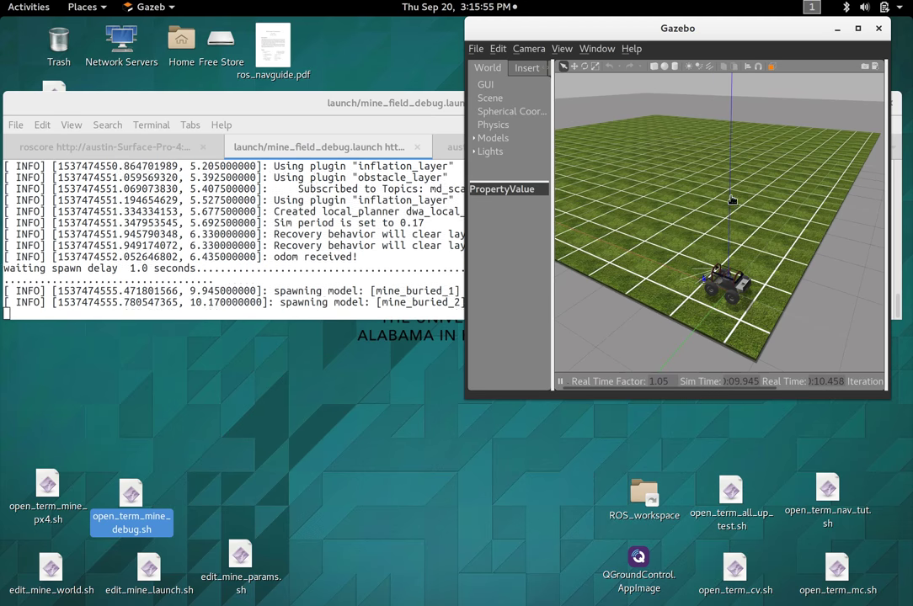
mouse_move(732, 199)
middle_mouse_down()
mouse_move(721, 195)
mouse_move(722, 102)
mouse_move(736, 148)
mouse_move(748, 154)
mouse_move(700, 206)
mouse_move(616, 189)
mouse_move(758, 279)
mouse_move(723, 204)
mouse_move(737, 208)
mouse_move(734, 182)
middle_mouse_up()
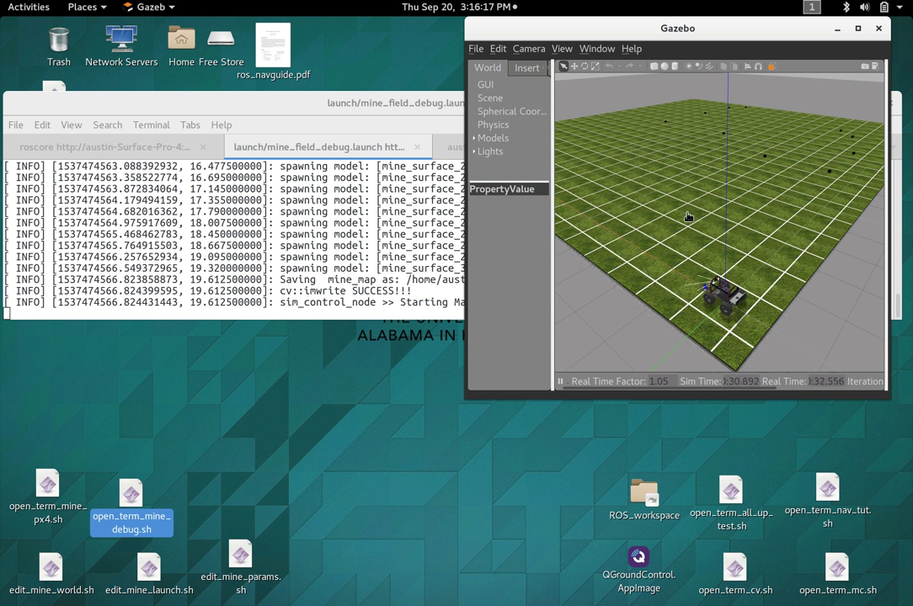
middle_click_drag(724, 195, 712, 190)
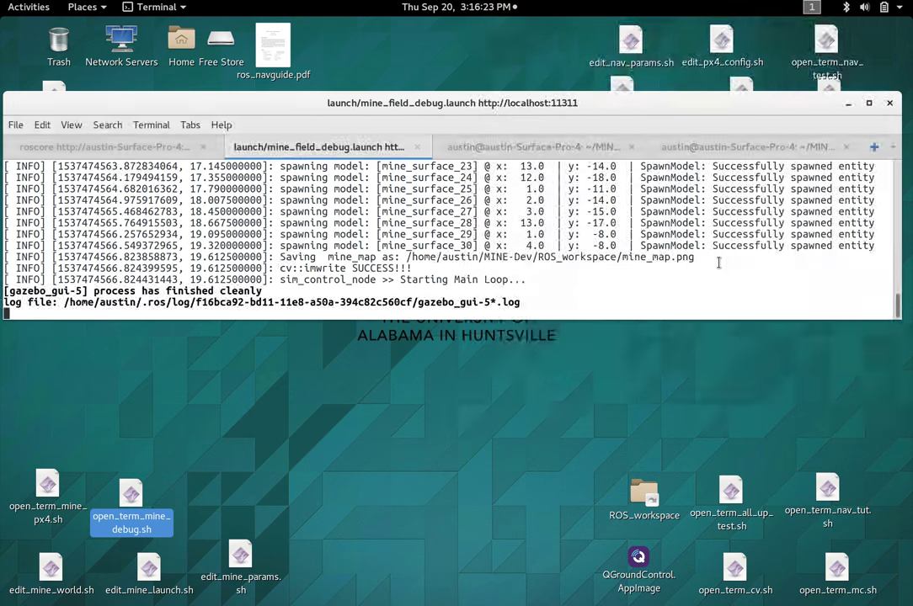
Launch RViz with rviz/mine_sweeper.rviz from the third tab and zoom out over the grid
left_click(505, 150)
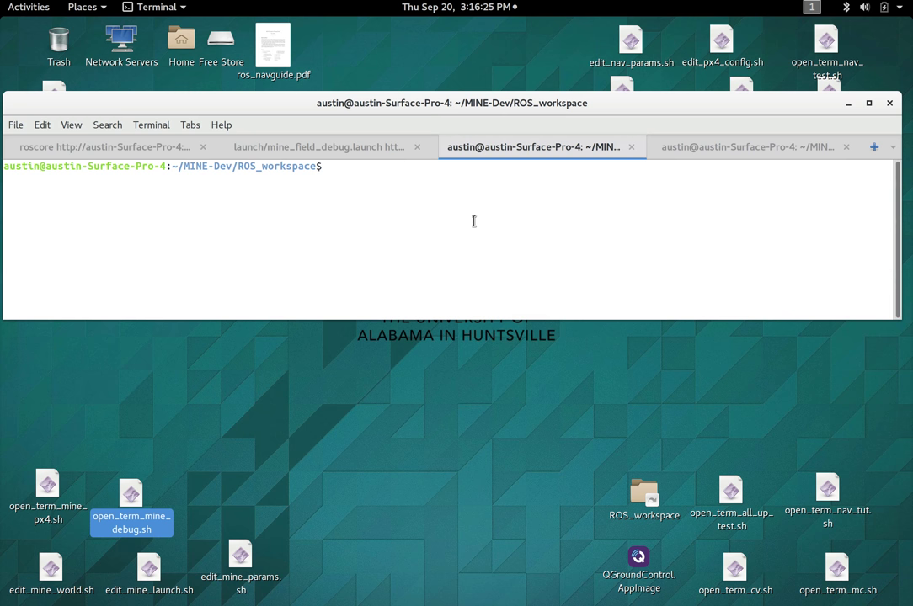
key("Up")
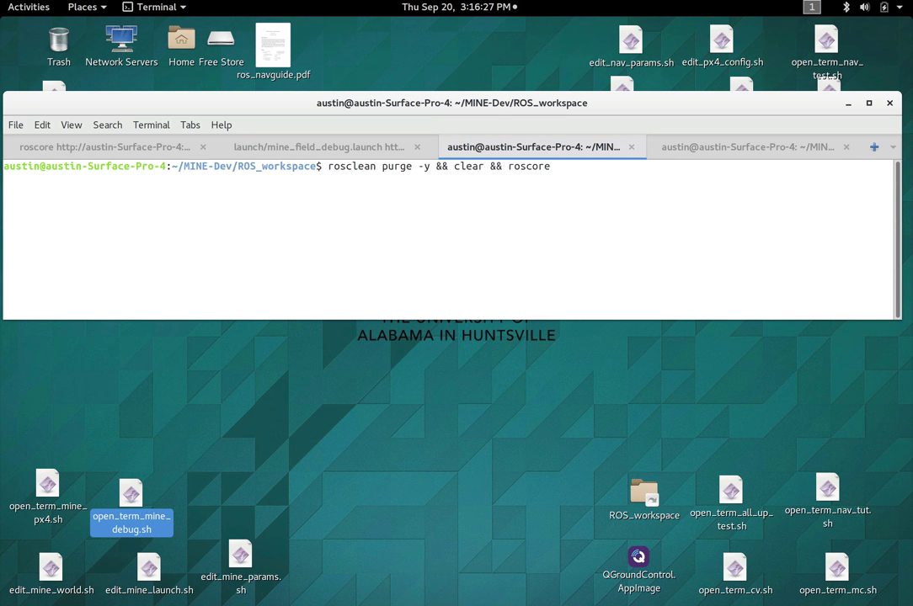
key("Up")
key("Up")
key("Return")
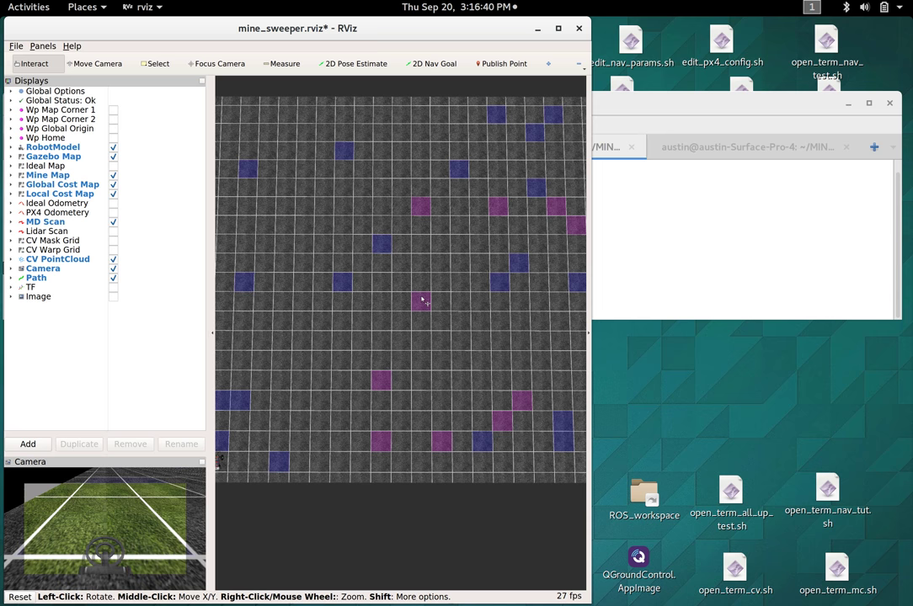
scroll(425, 301, "down", 3)
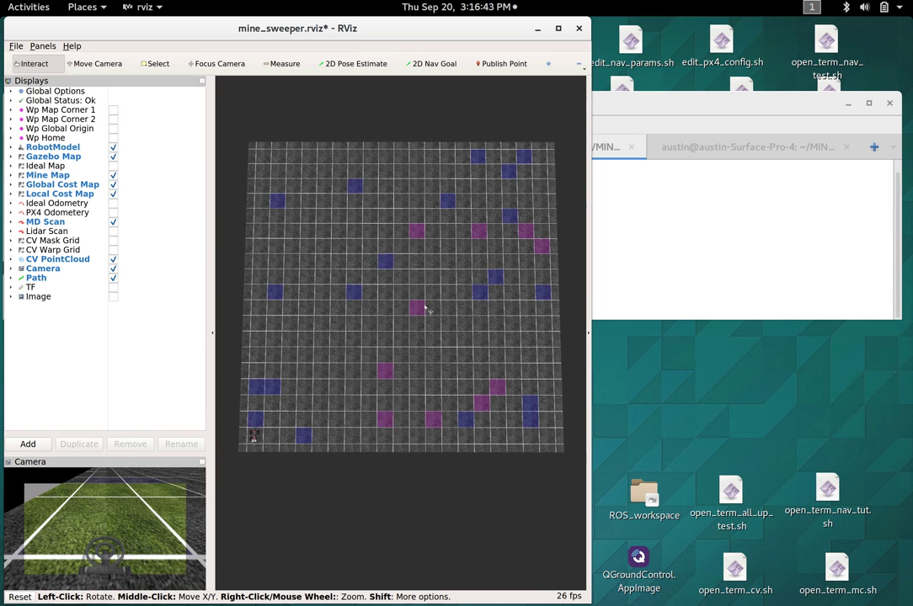
mouse_move(391, 335)
left_mouse_down()
mouse_move(401, 306)
mouse_move(391, 298)
mouse_move(392, 332)
left_mouse_up()
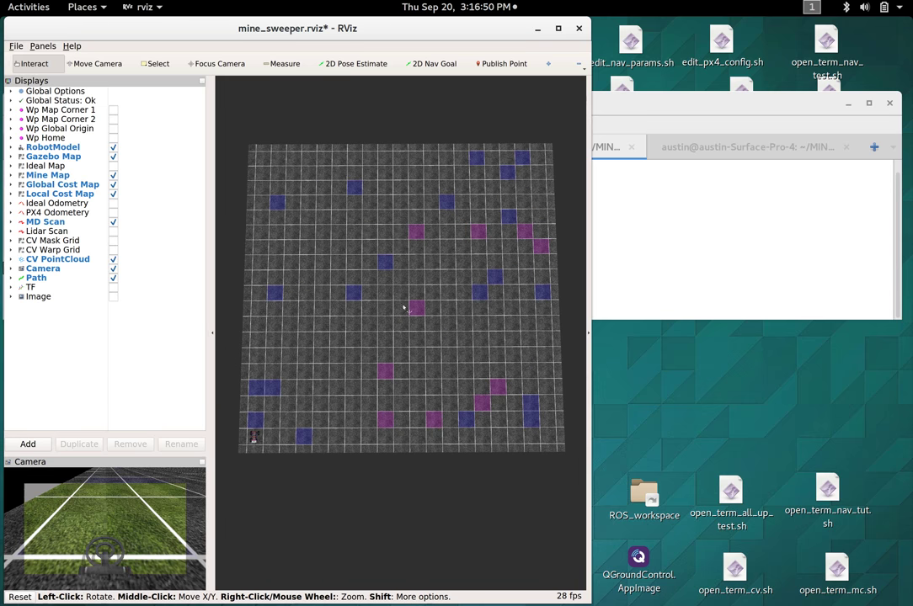
Toggle the Gazebo Map and Mine Map layers off and on, then zoom to the robot's corner
left_click(113, 157)
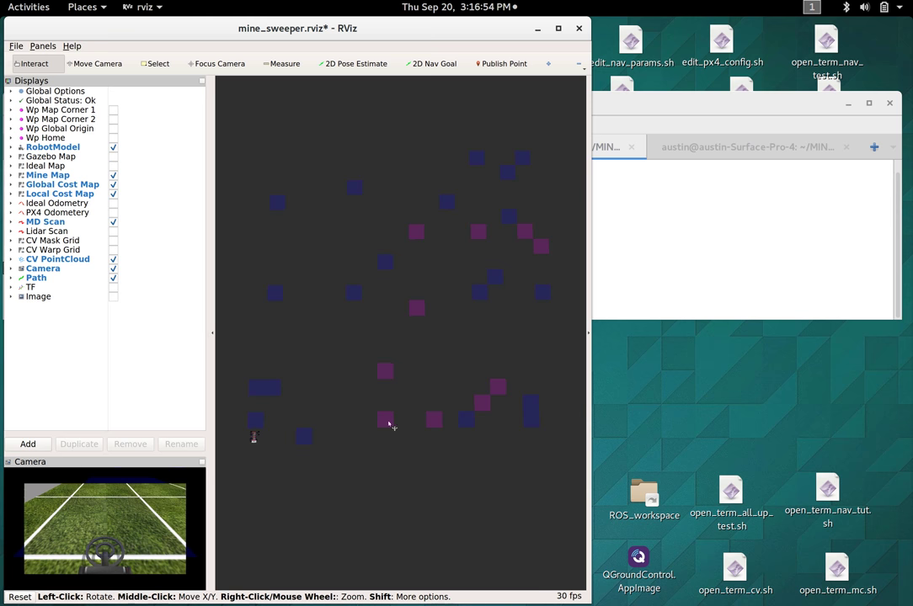
left_click(113, 157)
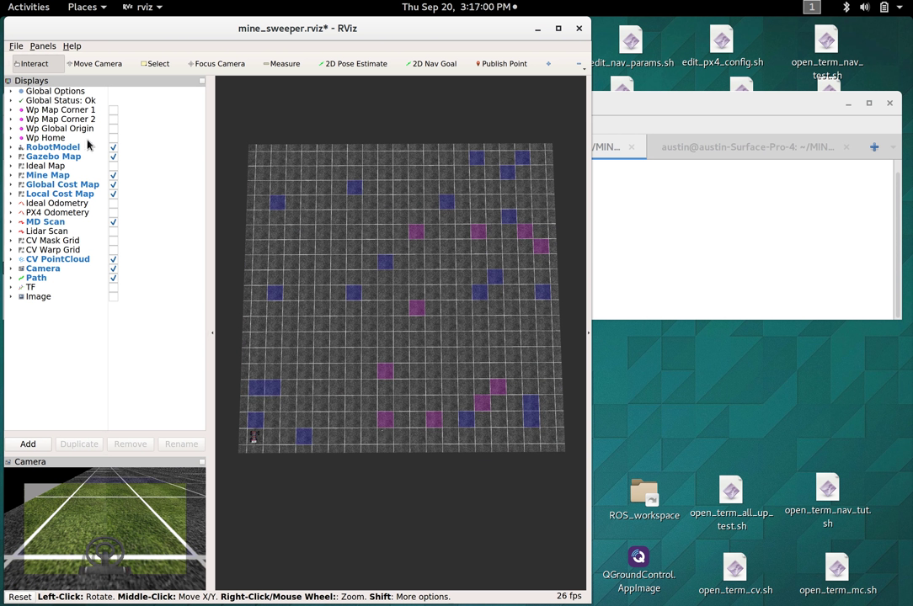
left_click(113, 175)
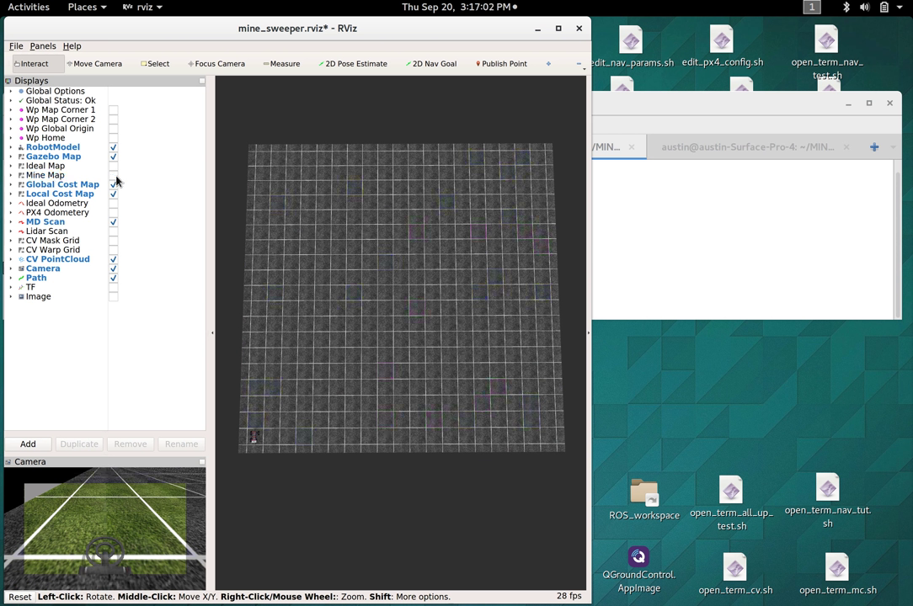
left_click(112, 175)
left_click(113, 175)
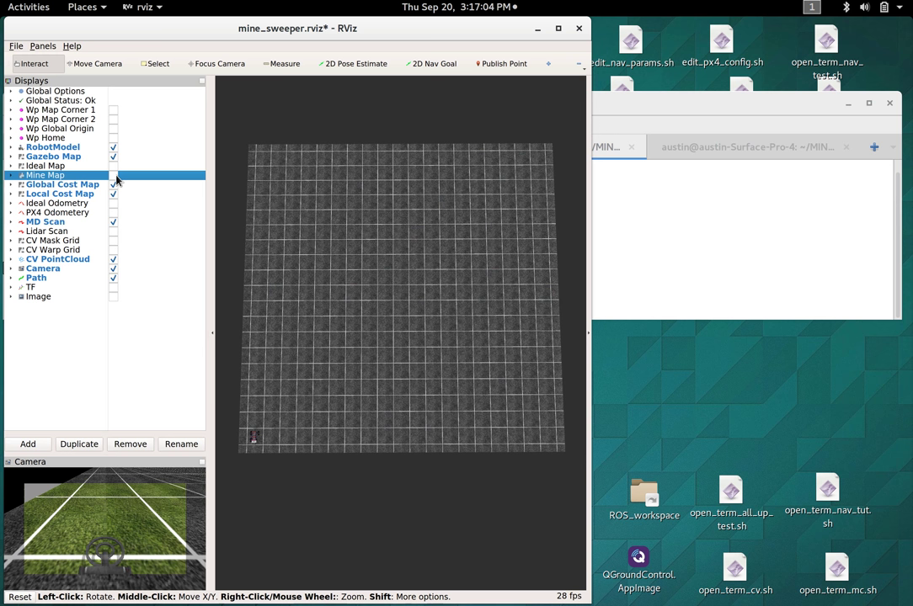
left_click(113, 175)
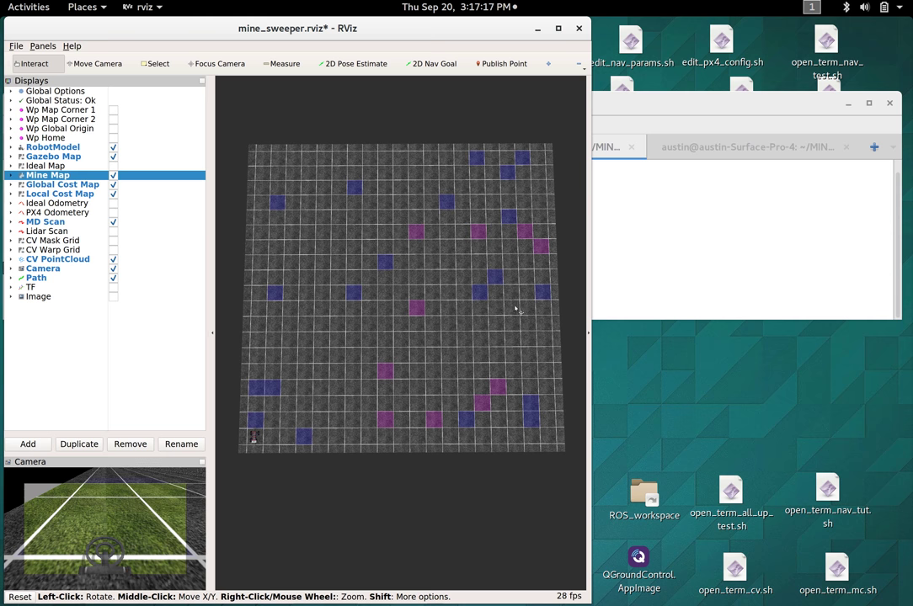
scroll(260, 443, "up", 6)
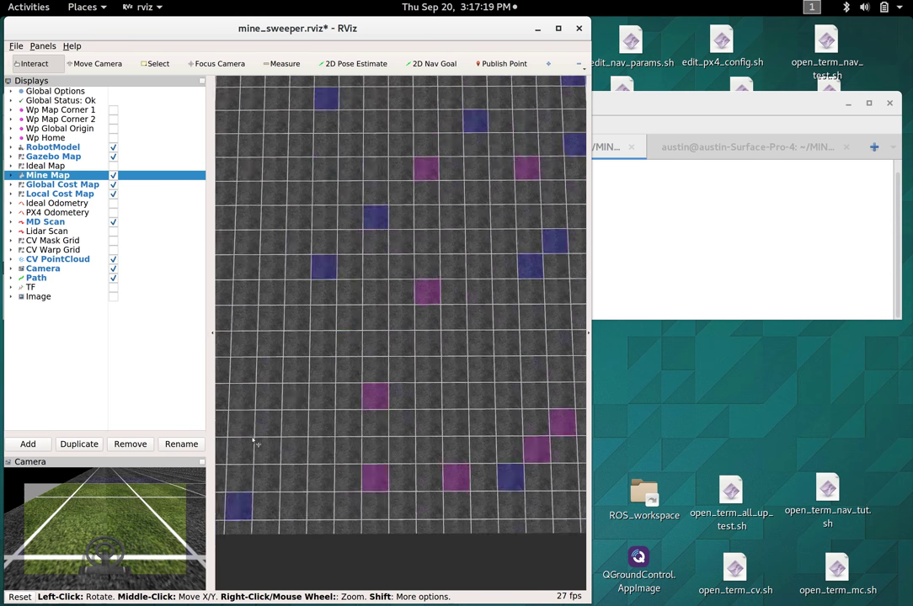
middle_click_drag(262, 423, 392, 335)
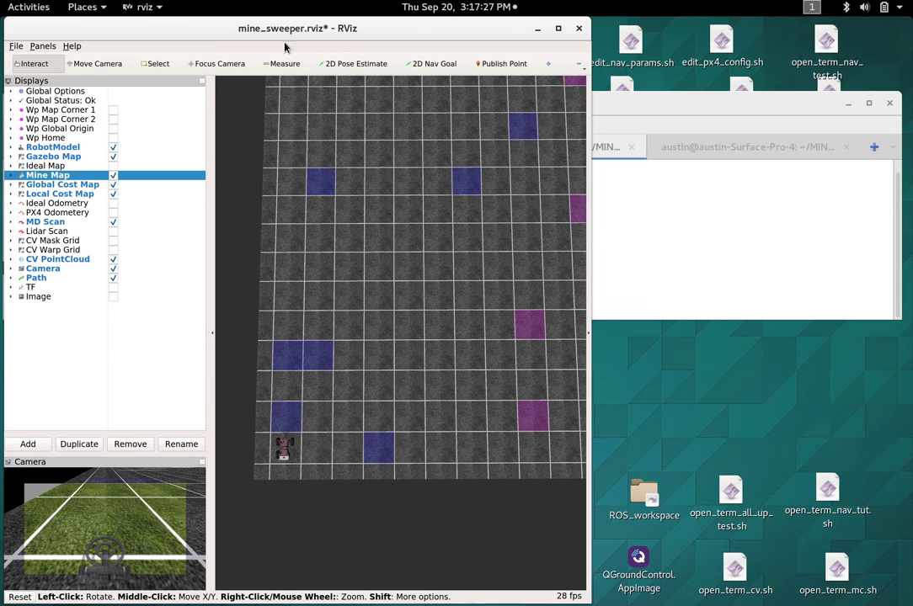
Start rqt_robot_steering from the fourth terminal tab using the recalled rosrun command
left_click(769, 149)
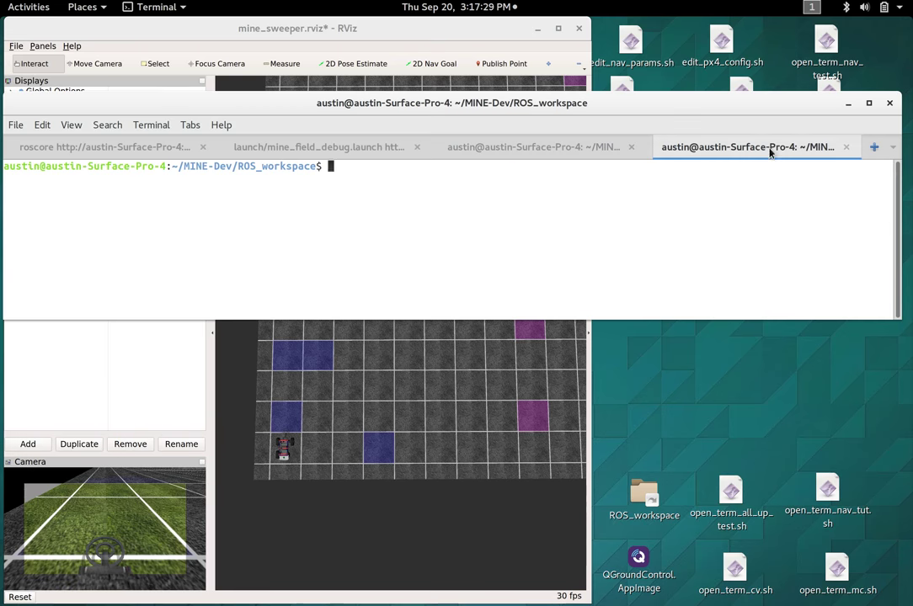
key("Up")
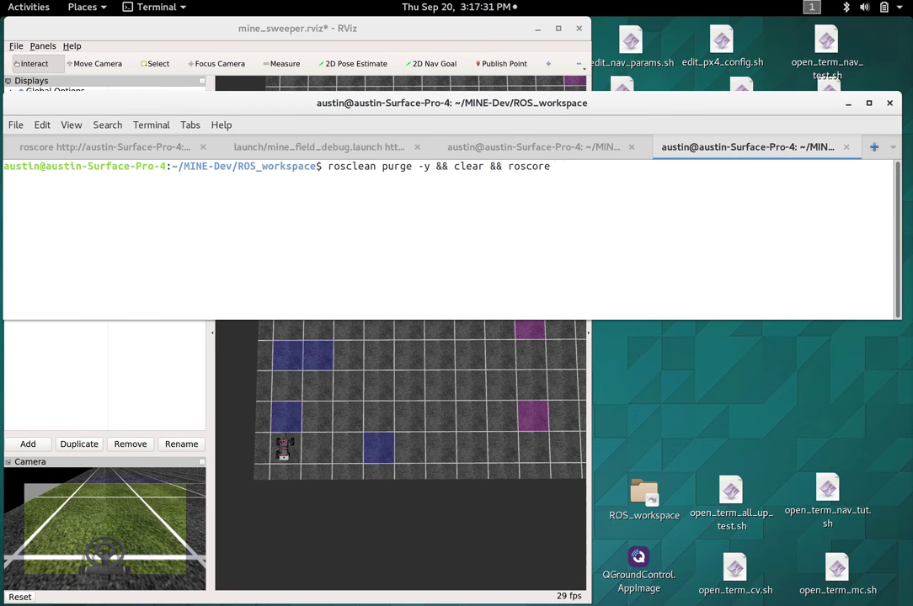
key("Up")
key("Up")
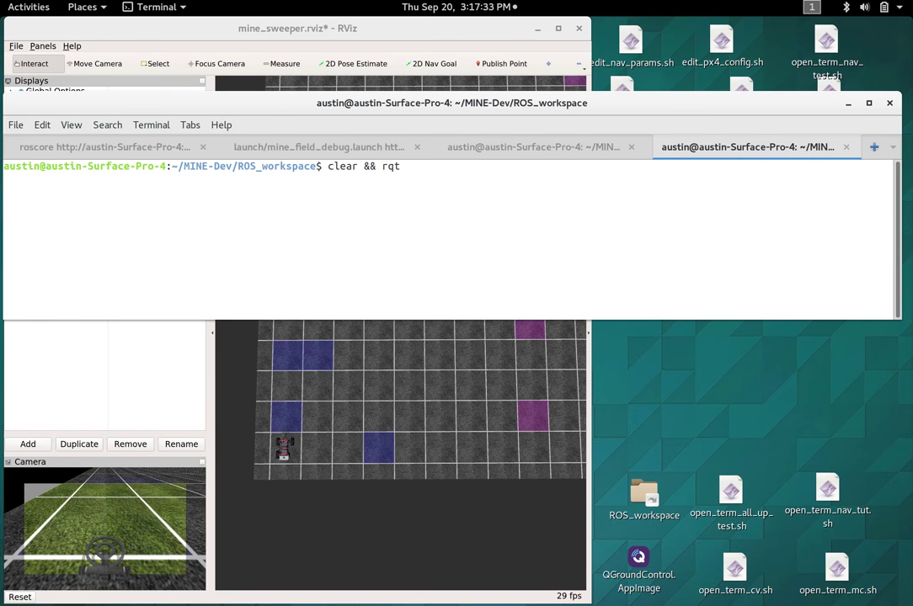
key("Down")
key("Down")
key("Down")
key("Up")
key("Up")
key("Up")
key("Up")
key("Up")
key("Return")
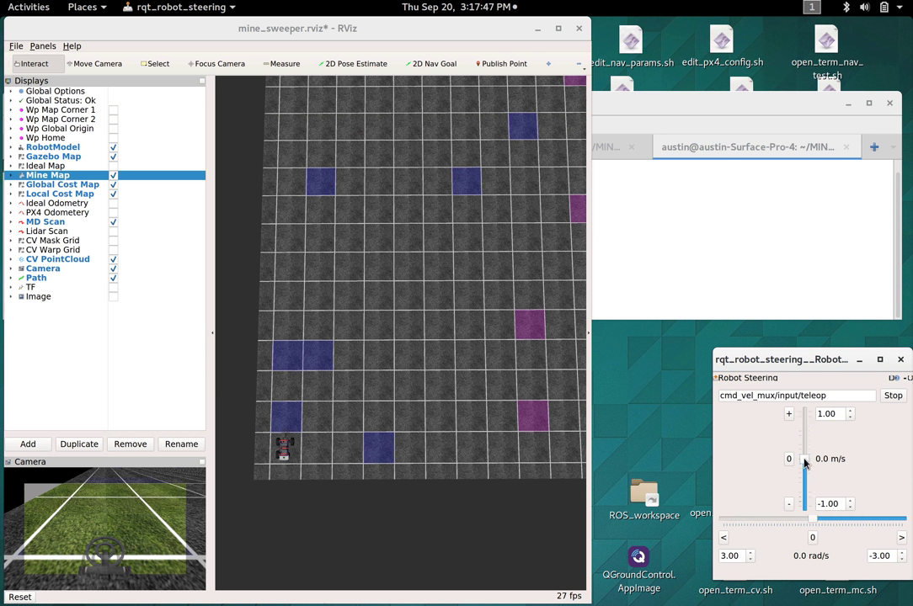
Drive the robot forward at 0.22 m/s, then nudge it back in short -0.10 m/s bursts
left_click_drag(804, 462, 804, 448)
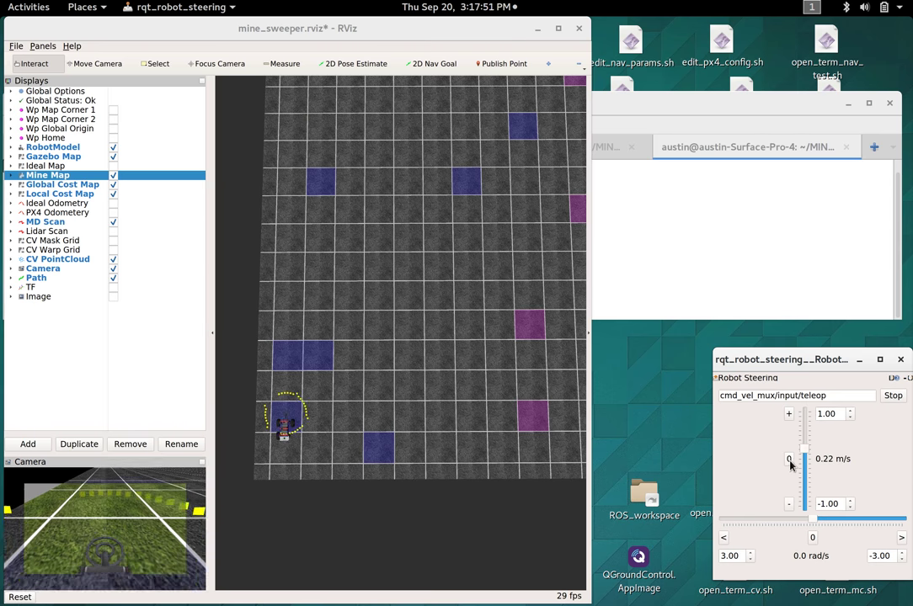
left_click(788, 459)
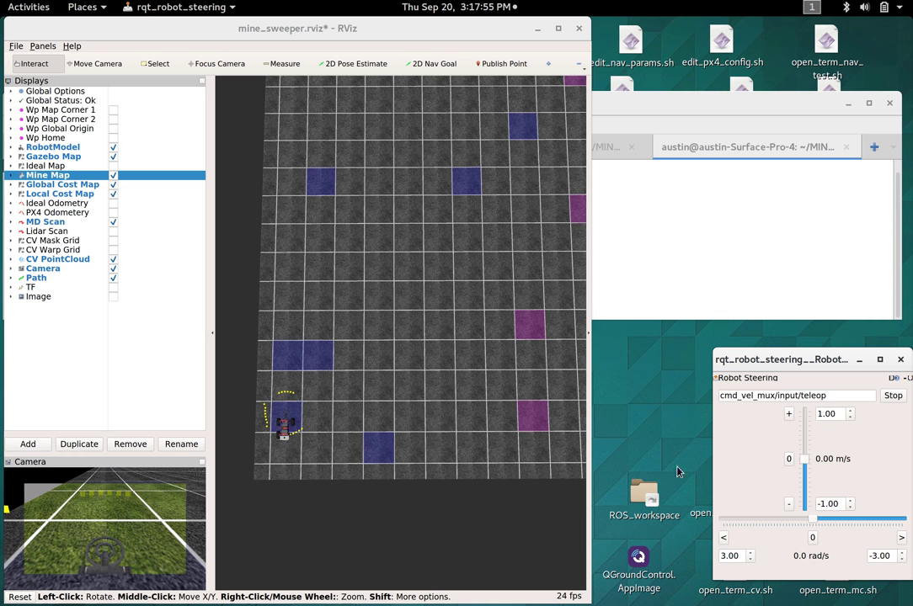
left_click(790, 504)
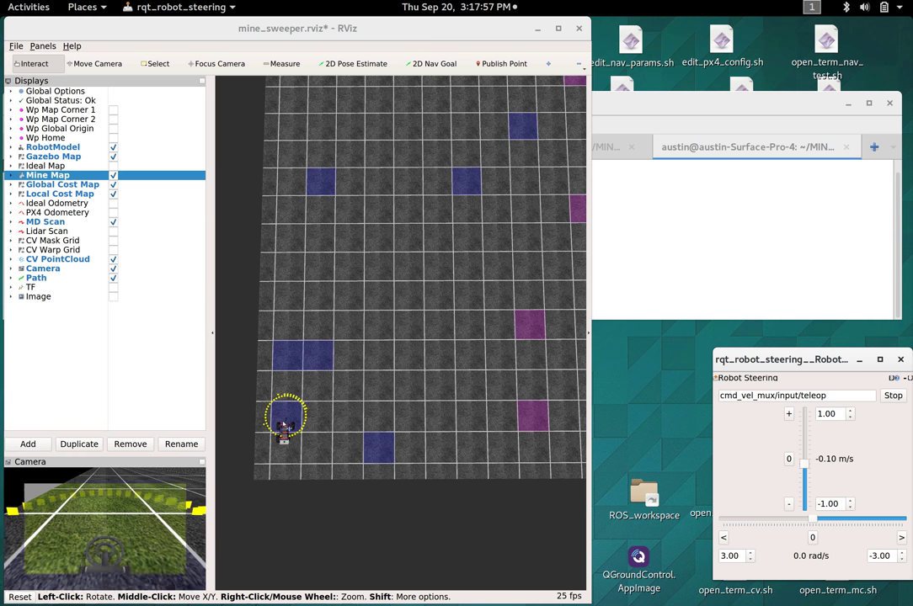
left_click(789, 414)
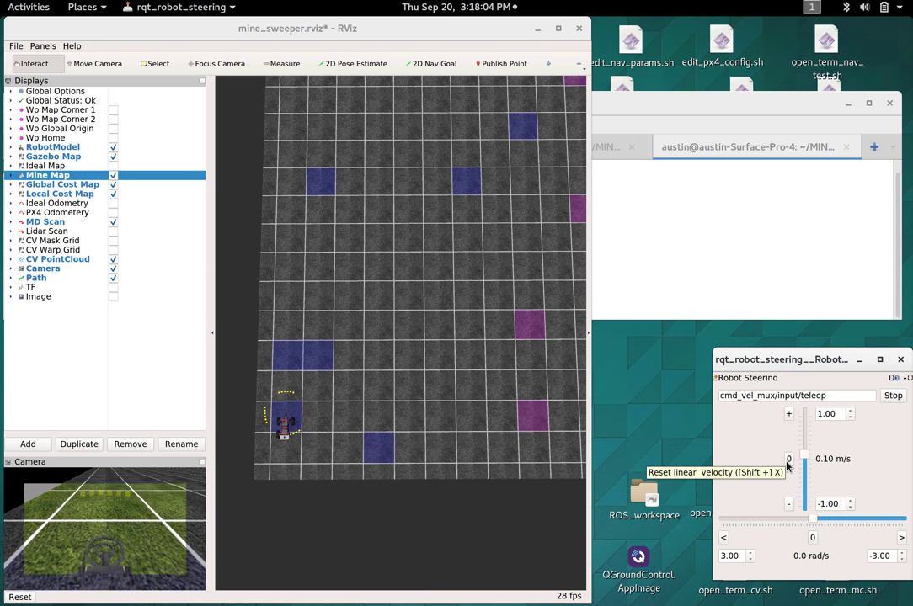
left_click(789, 459)
left_click(789, 506)
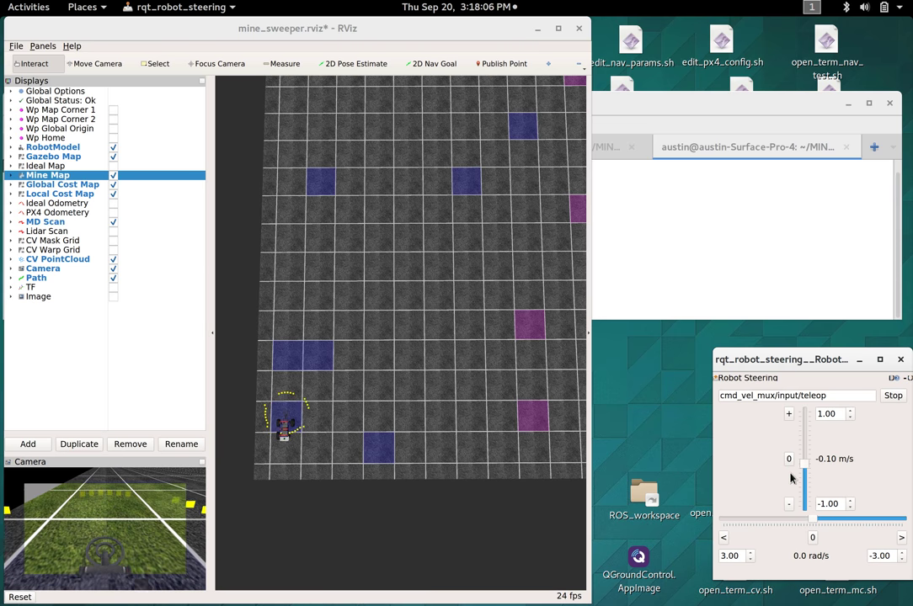
left_click(790, 460)
left_click(790, 503)
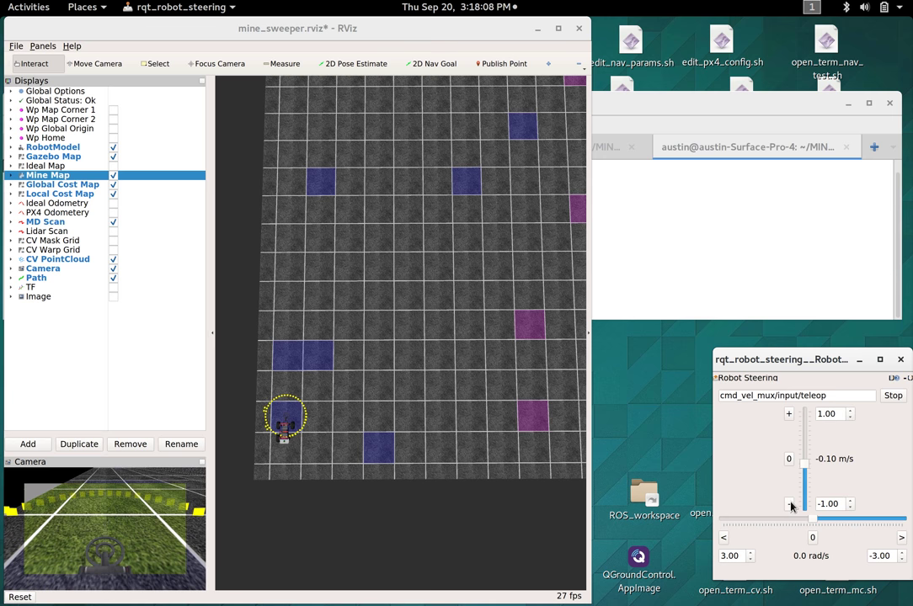
left_click(789, 460)
left_click(790, 504)
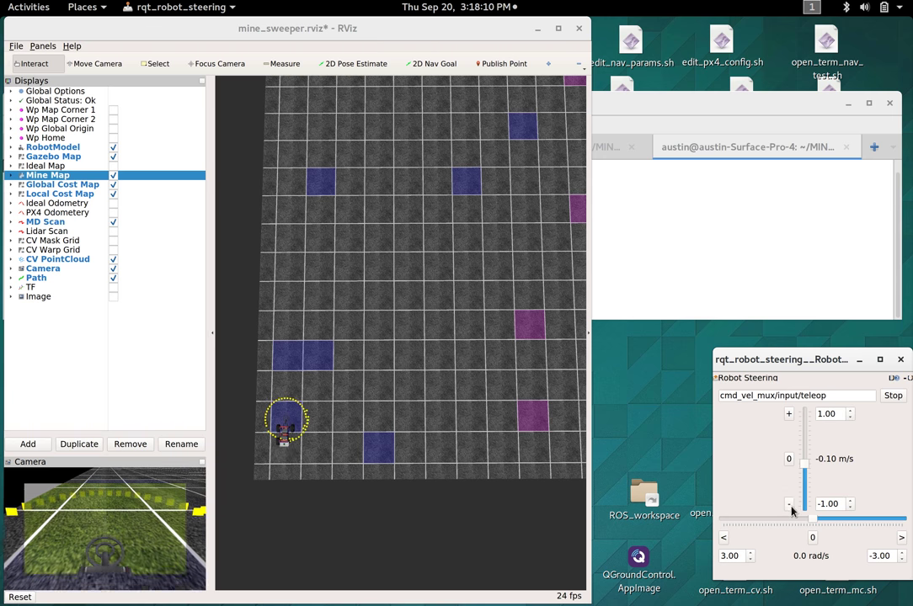
left_click(789, 460)
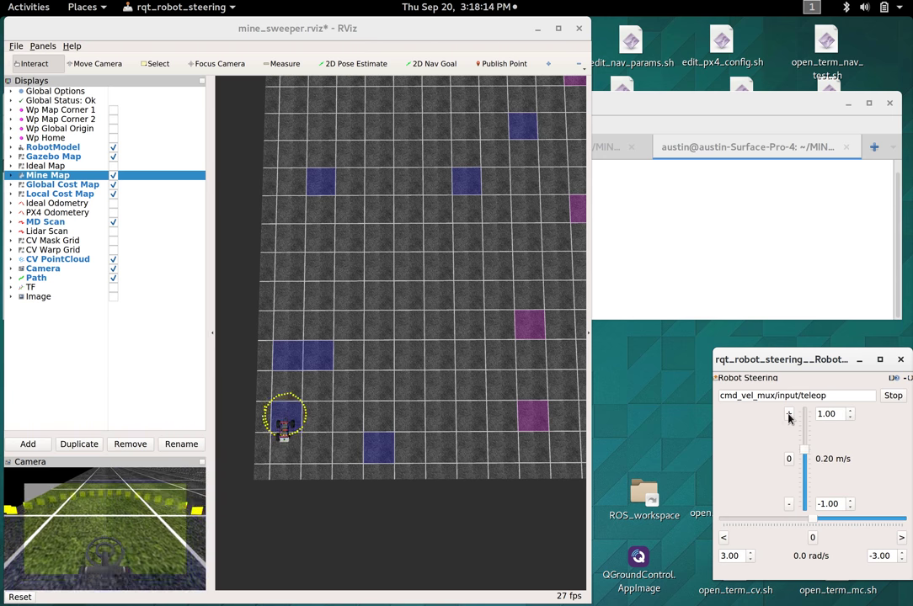
Set forward speed to 0.20 m/s, then reverse briefly at -0.10 m/s and zero it
left_click(789, 415)
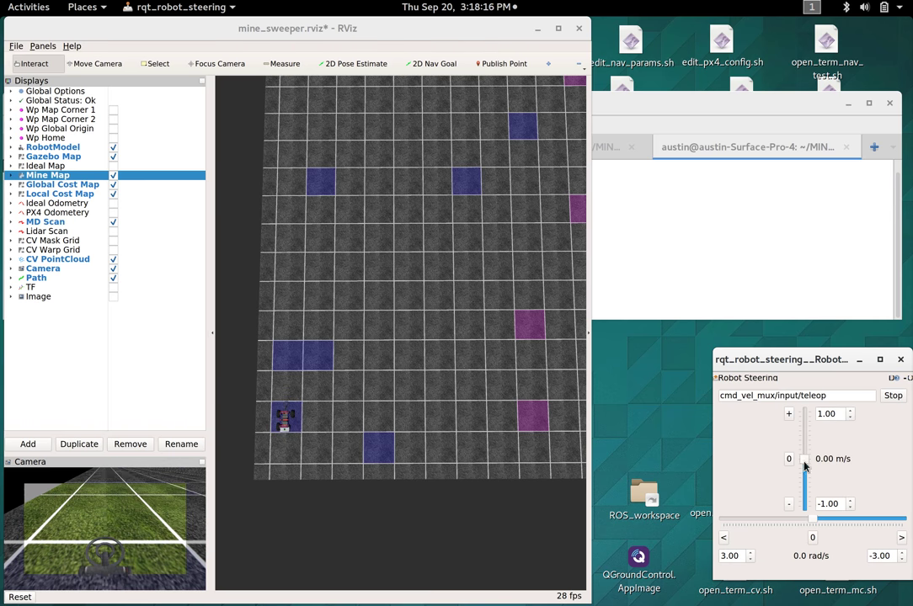
left_click(790, 504)
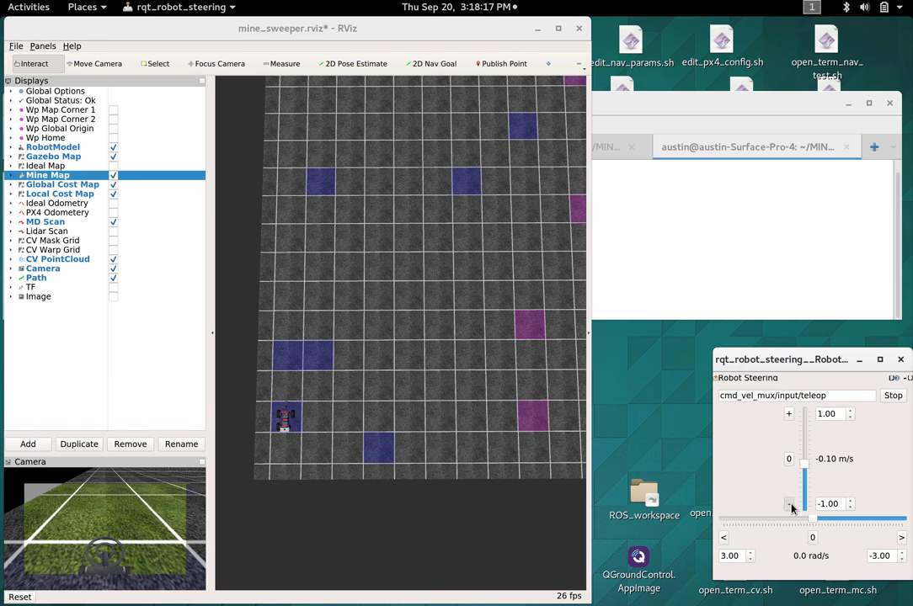
left_click(787, 460)
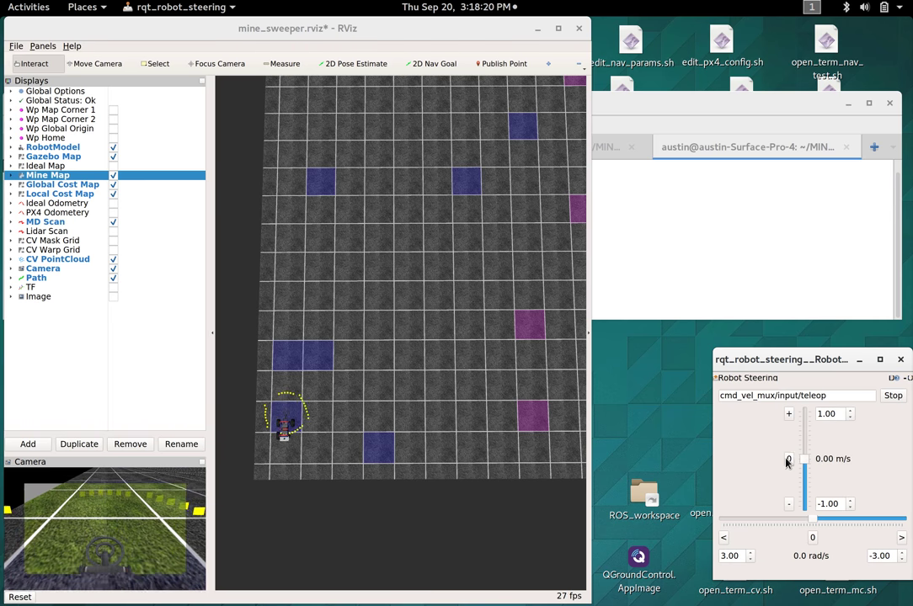
left_click(789, 504)
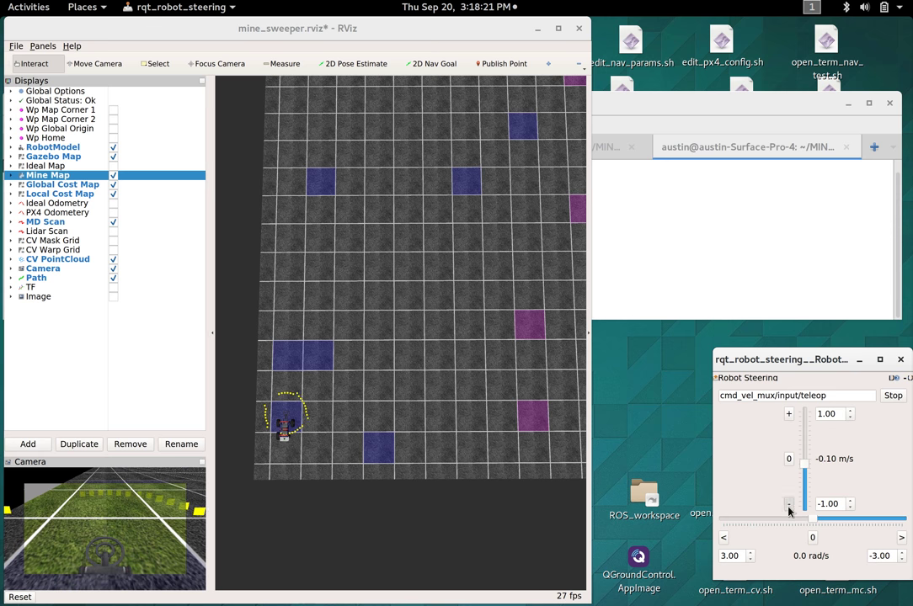
left_click(791, 460)
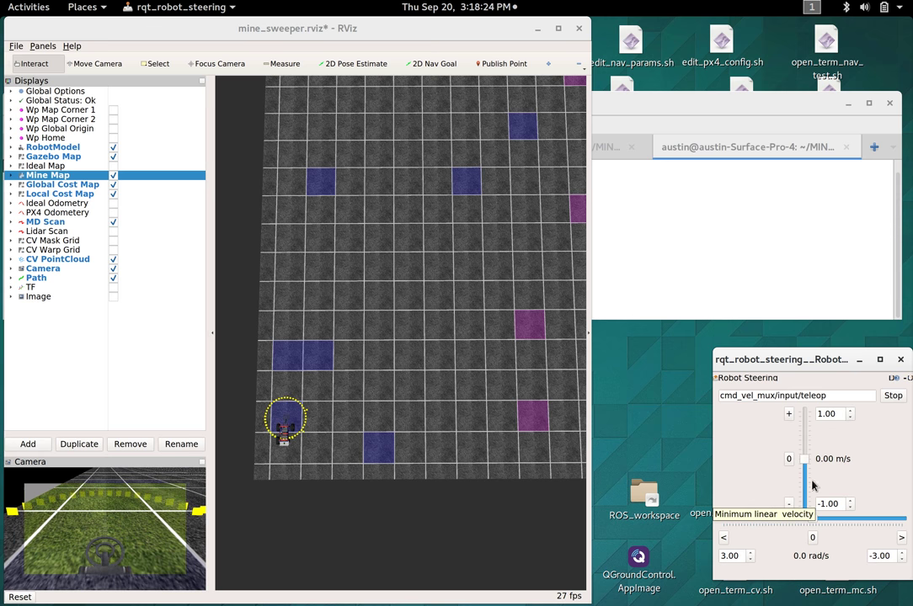
Drive forward at 0.39 m/s with a turn, reverse at -0.13 m/s, then stop at 0
mouse_move(804, 459)
left_mouse_down()
mouse_move(805, 436)
mouse_move(807, 460)
left_mouse_up()
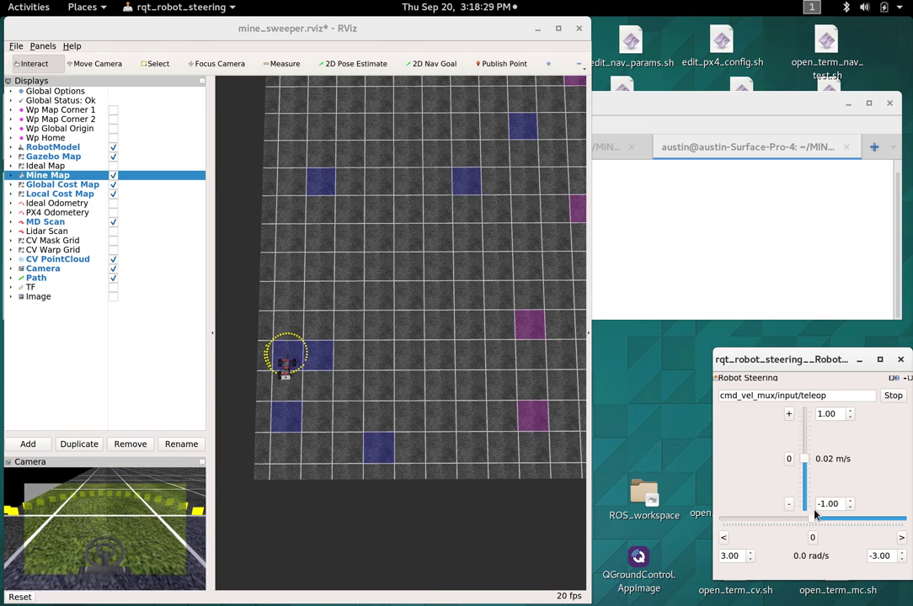
mouse_move(814, 520)
left_mouse_down()
mouse_move(857, 527)
mouse_move(808, 531)
left_mouse_up()
left_click(813, 539)
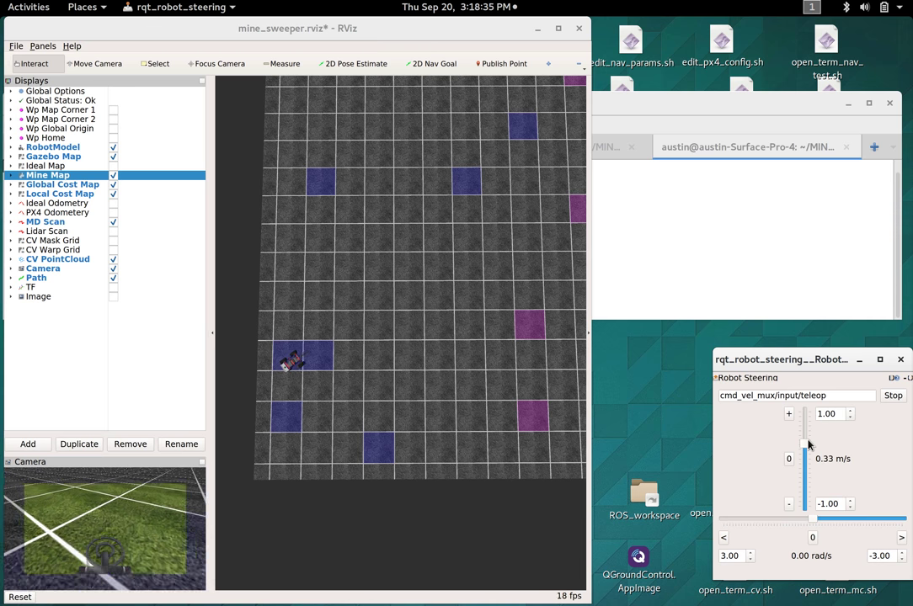
left_click_drag(808, 445, 806, 465)
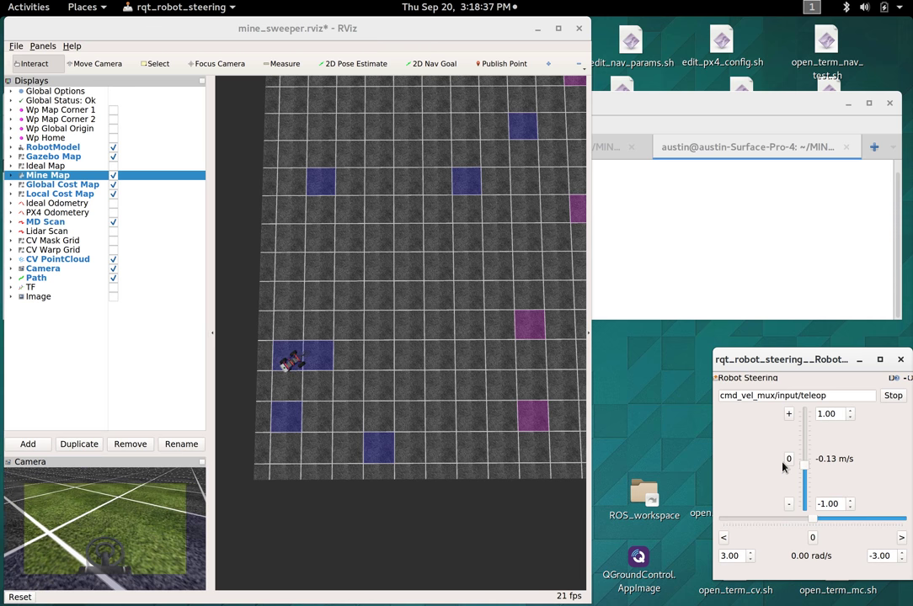
left_click(787, 459)
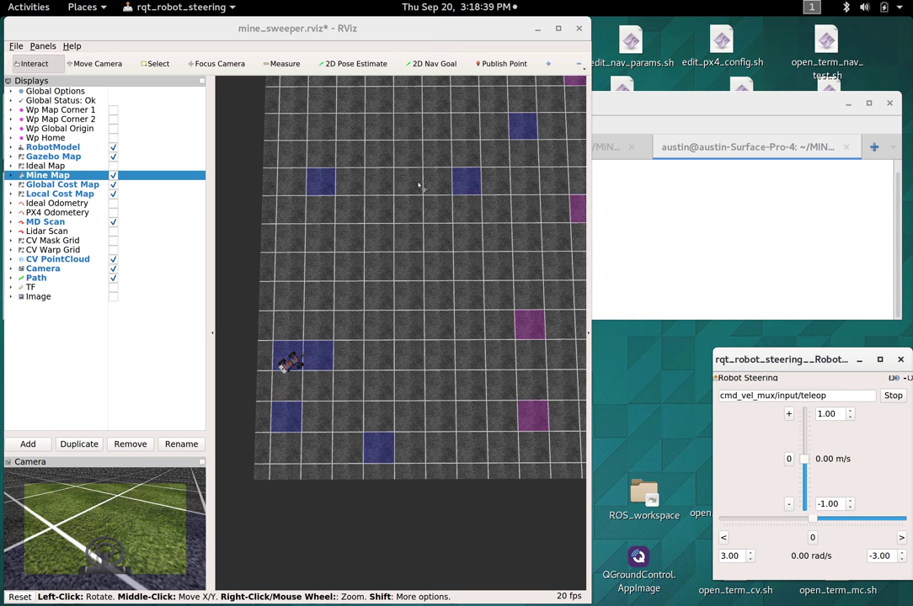
Set a 2D Nav Goal on the upper blue tile so the robot navigates there
left_click(438, 67)
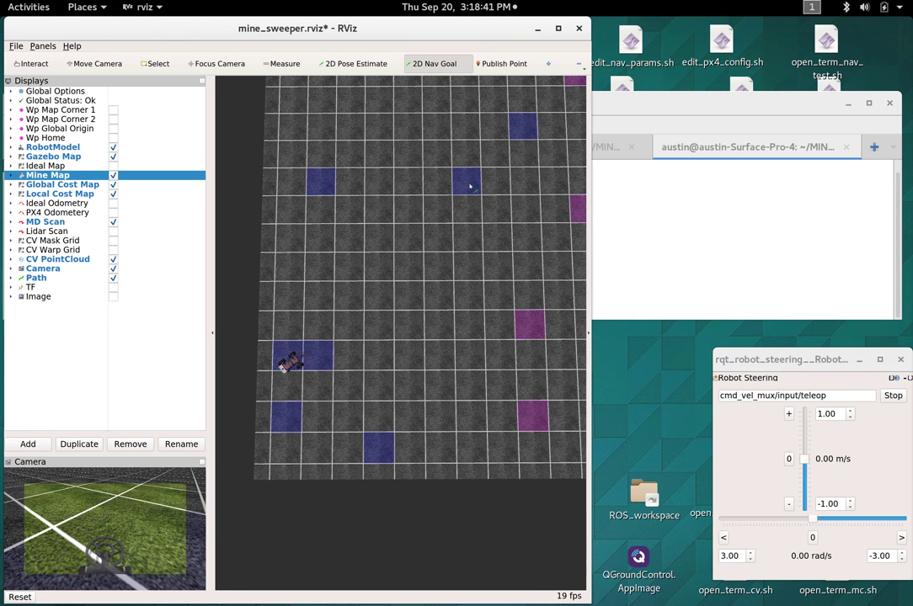
left_click_drag(469, 174, 474, 322)
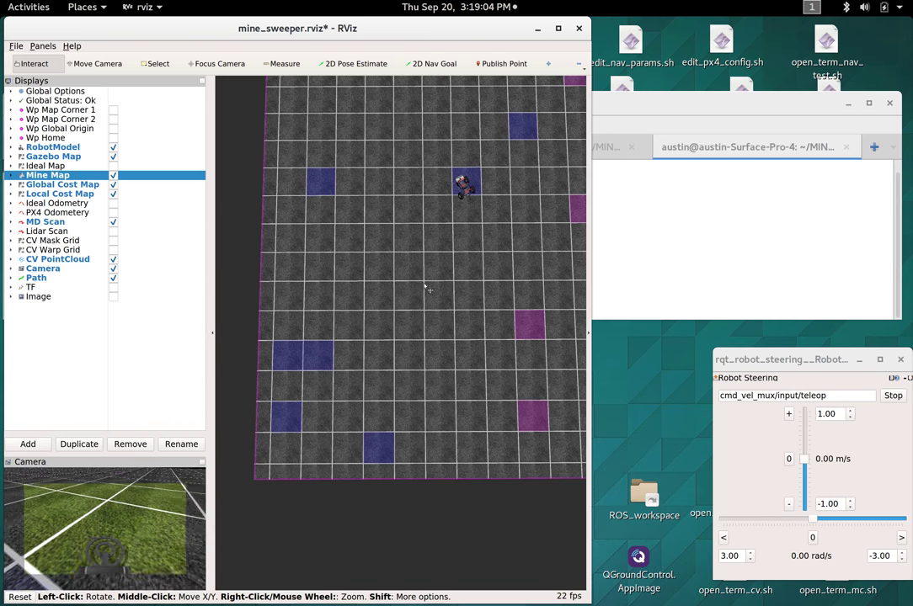
Zoom out, pan and tilt to frame the whole mine field, then open the Activities overview
scroll(428, 290, "down", 5)
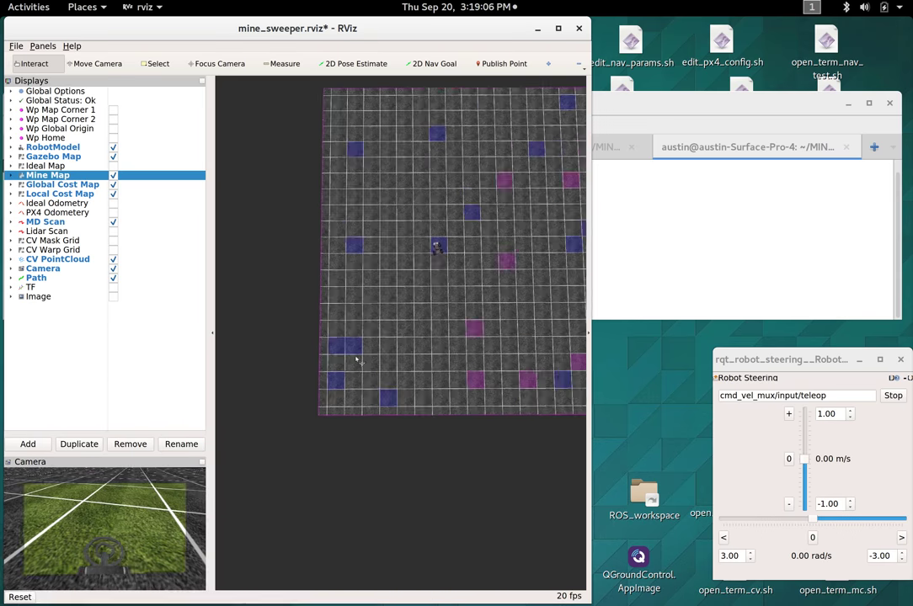
scroll(404, 312, "down", 1)
middle_click_drag(450, 241, 377, 288)
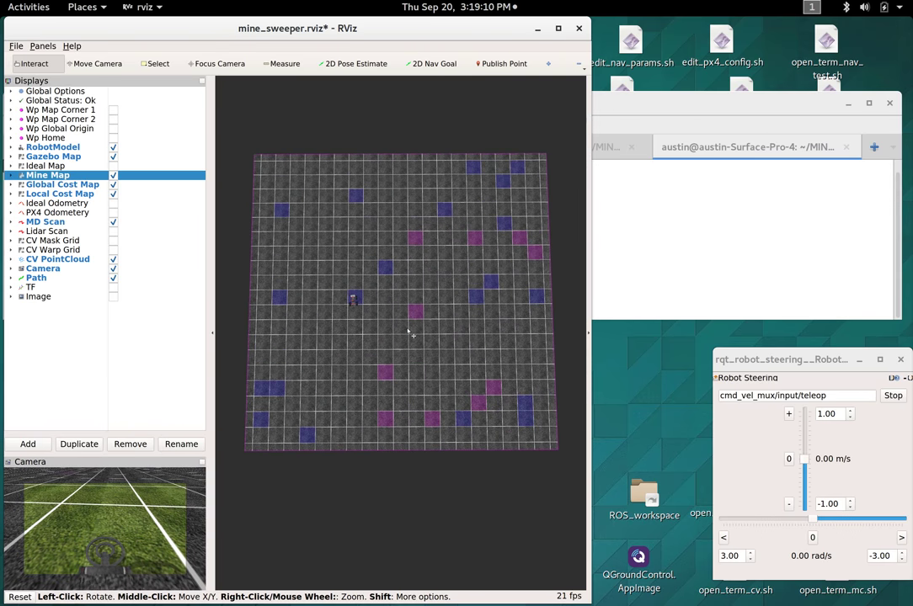
mouse_move(416, 320)
left_mouse_down()
mouse_move(416, 131)
mouse_move(414, 322)
left_mouse_up()
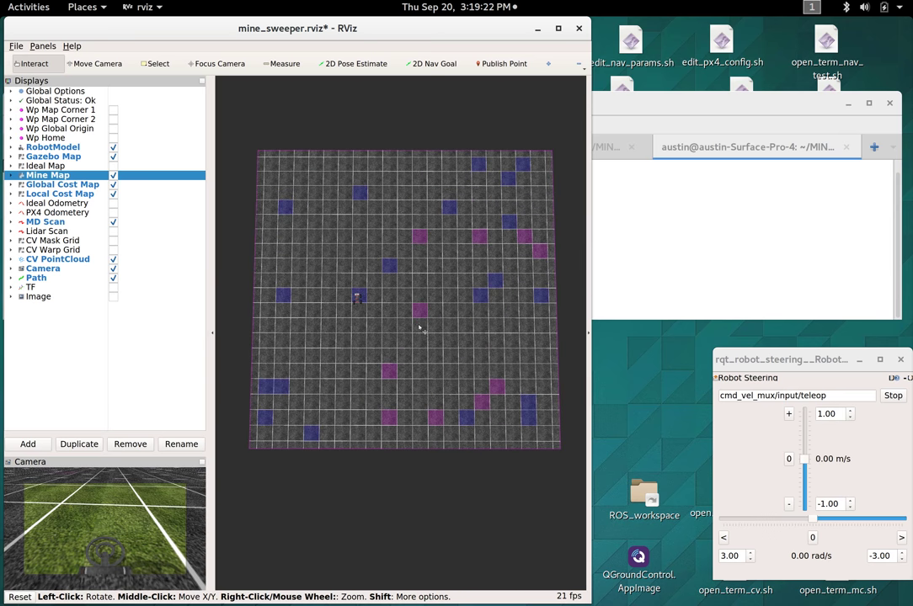
left_click(633, 249)
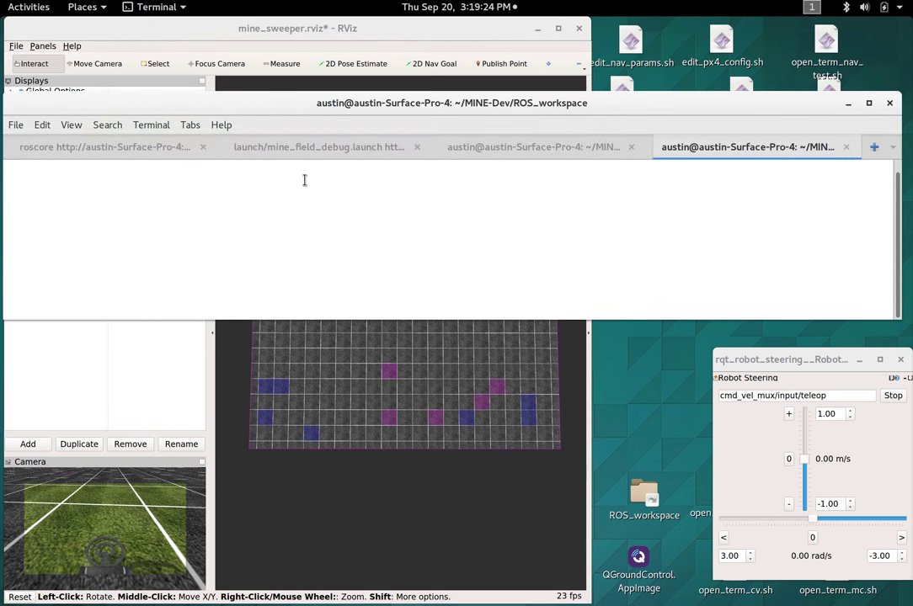
mouse_move(0, 0)
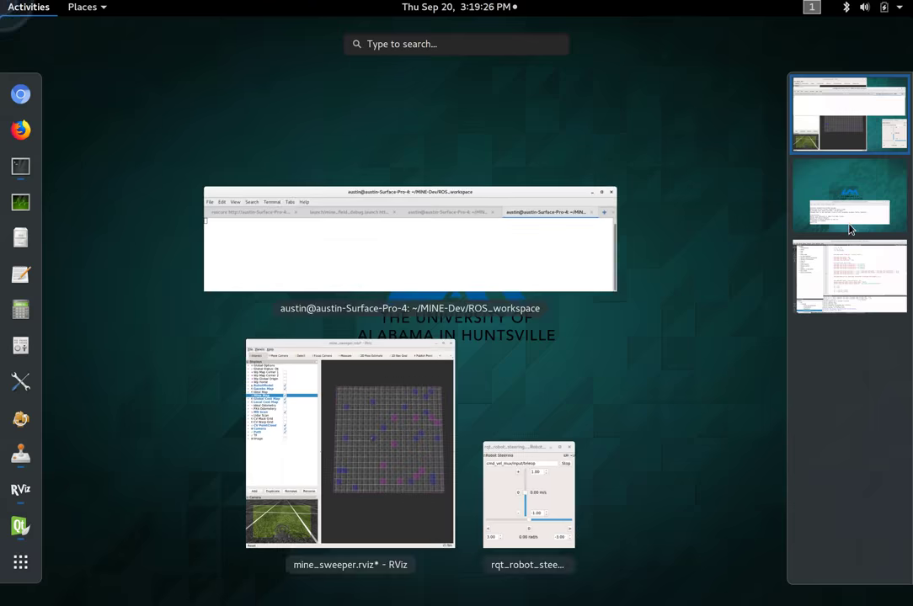